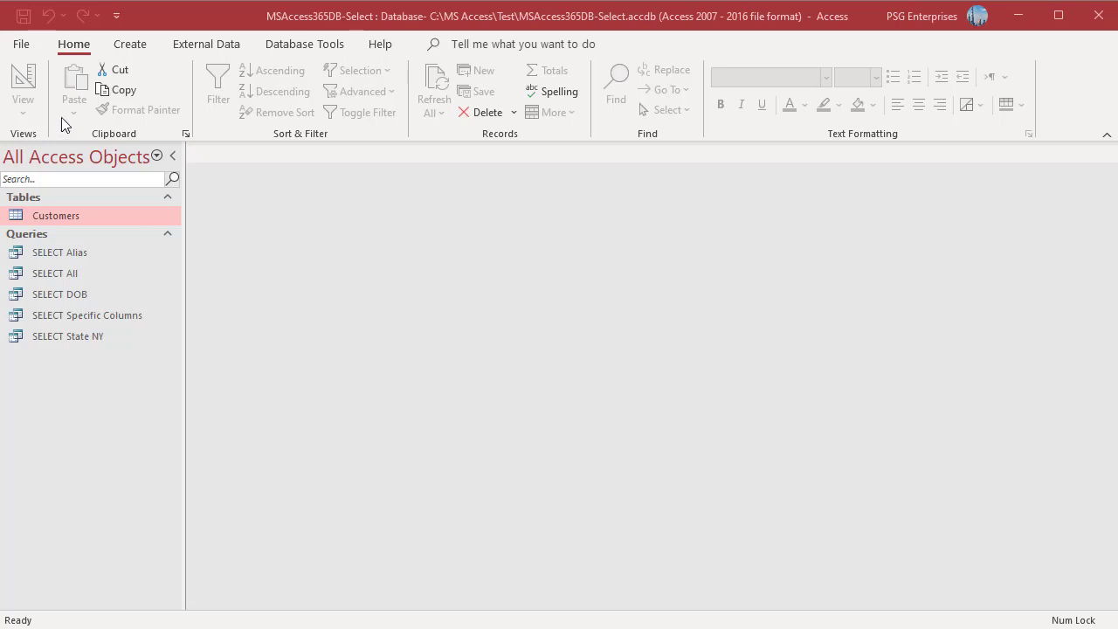
Create a new blank query without adding any tables and switch it to SQL View
left_click(137, 49)
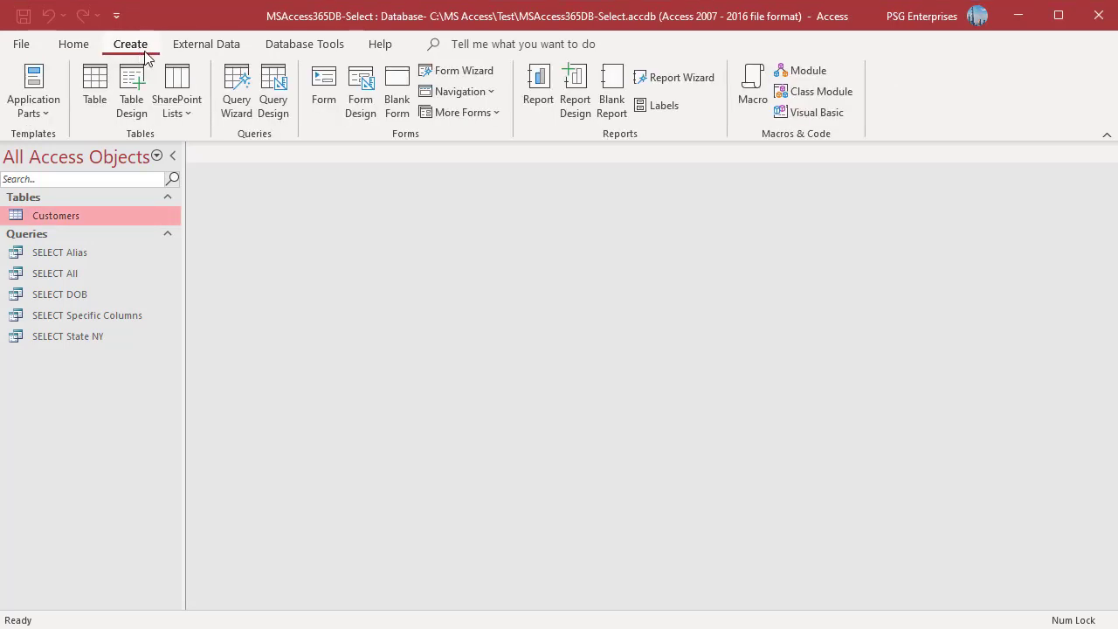
left_click(273, 96)
left_click(23, 106)
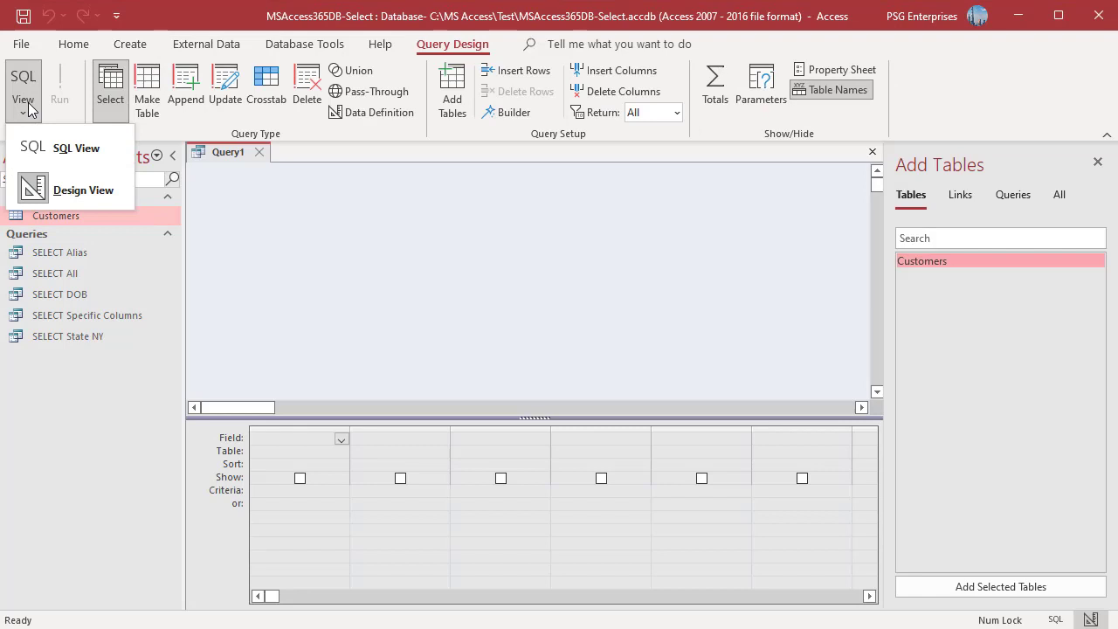
left_click(58, 145)
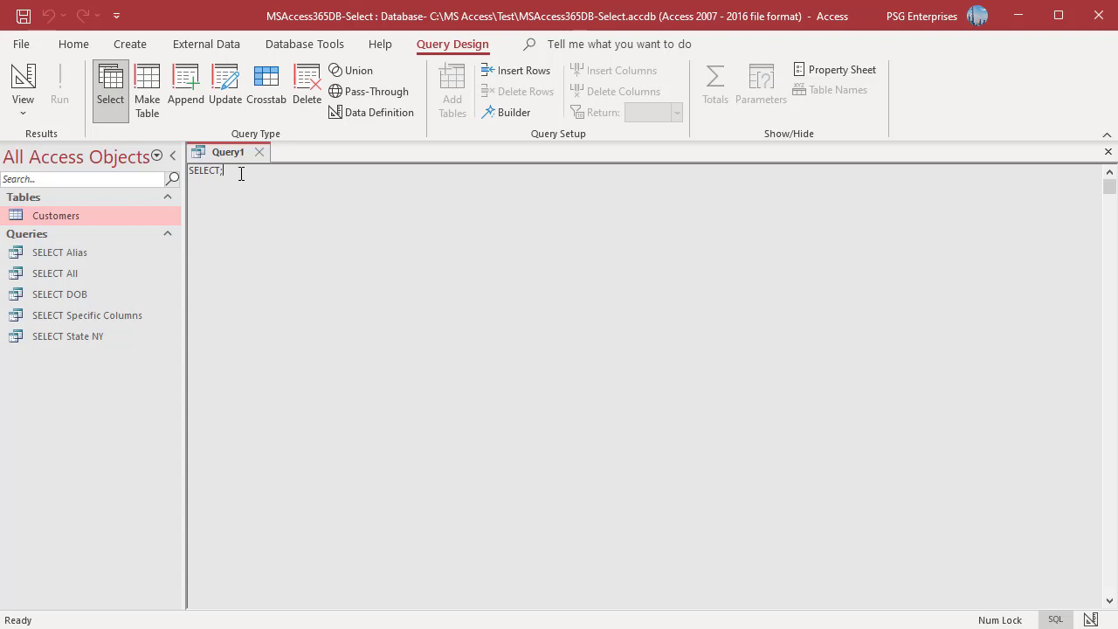
Replace the default statement with "SELECT CustomerID FROM Customers" and run the query
left_click_drag(238, 171, 177, 175)
type("SELECT CustomerID FROM Customers")
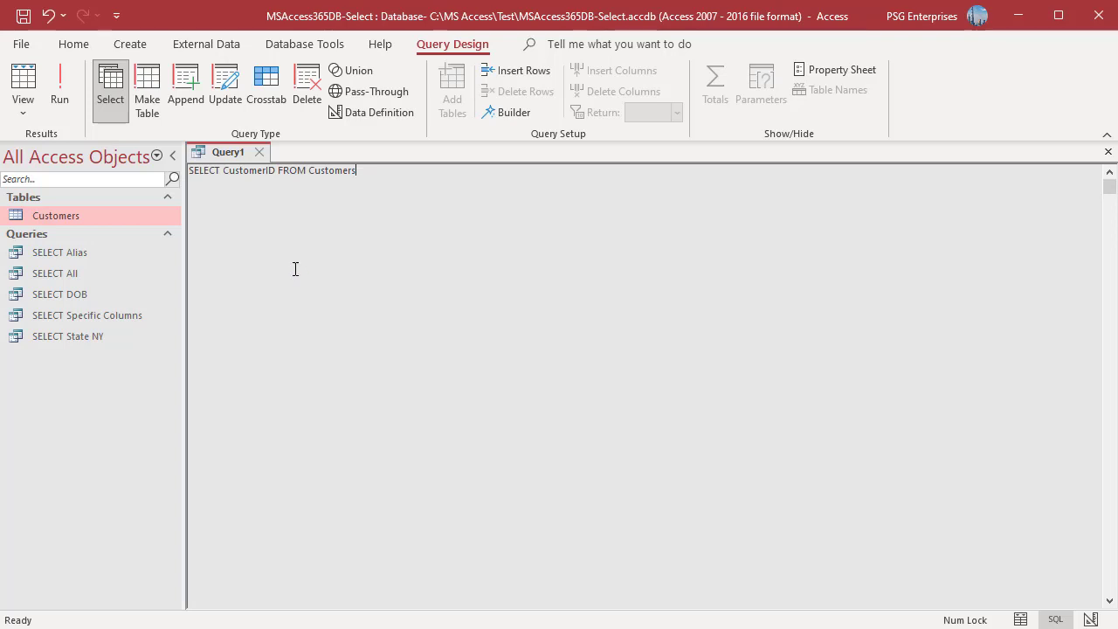
left_click(50, 91)
Close the new query and save it under the name Test
left_click(258, 153)
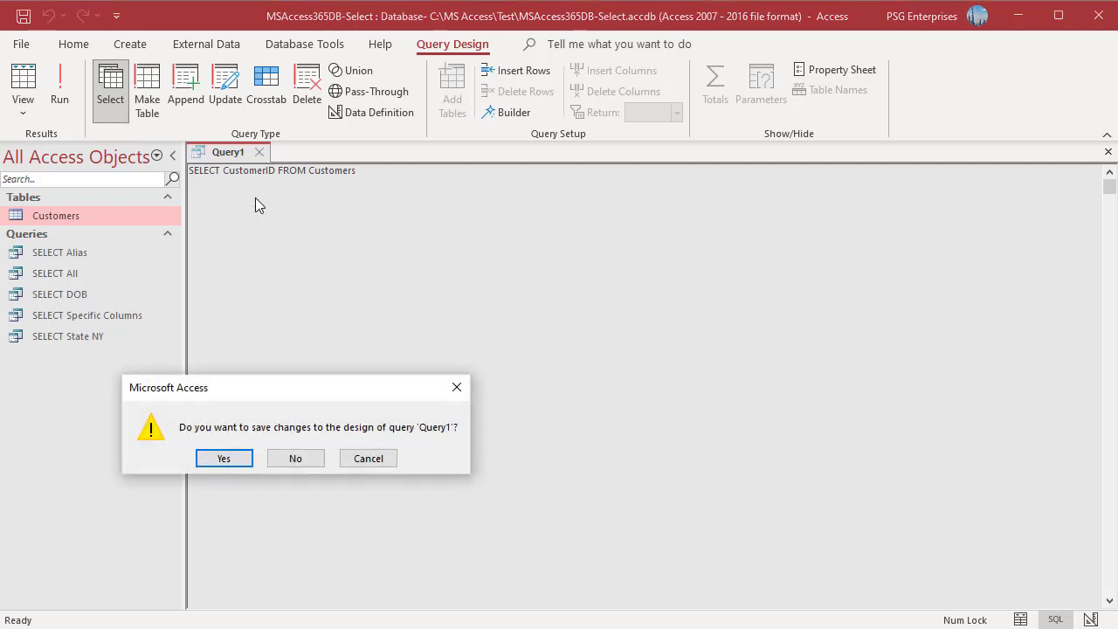
left_click(224, 459)
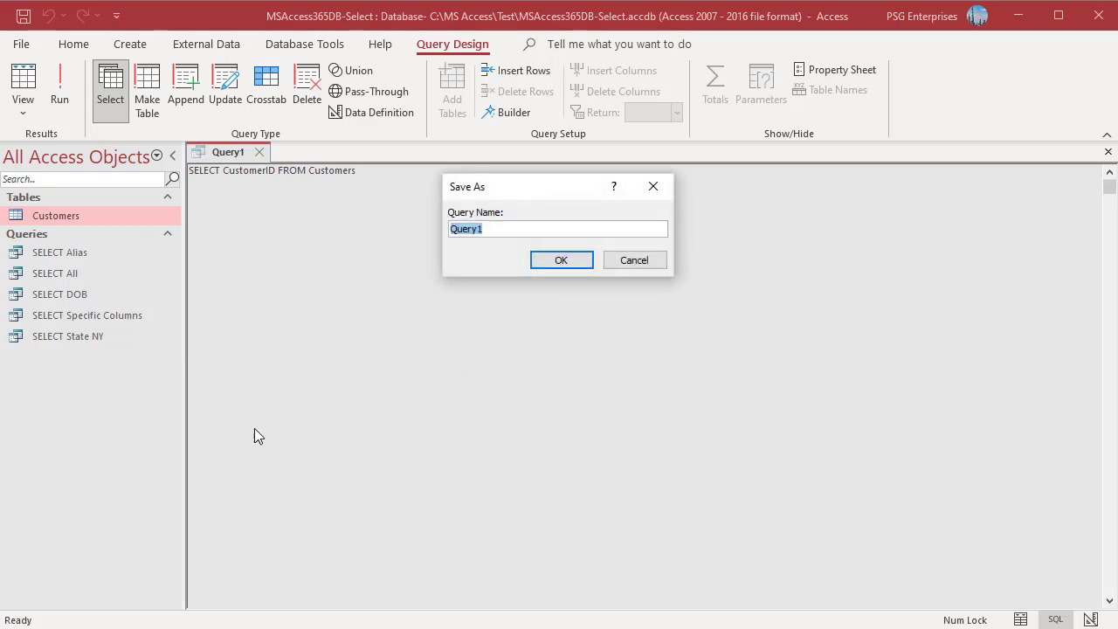
type("Test")
left_click(550, 259)
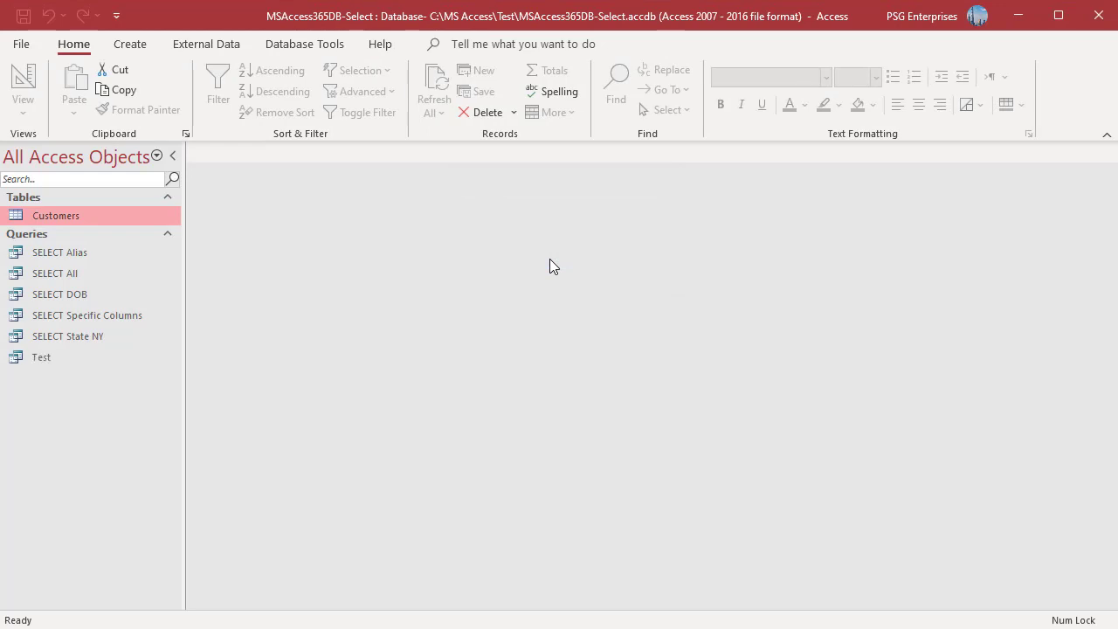
Open the saved Test query in Design View to view its SQL statement
right_click(46, 358)
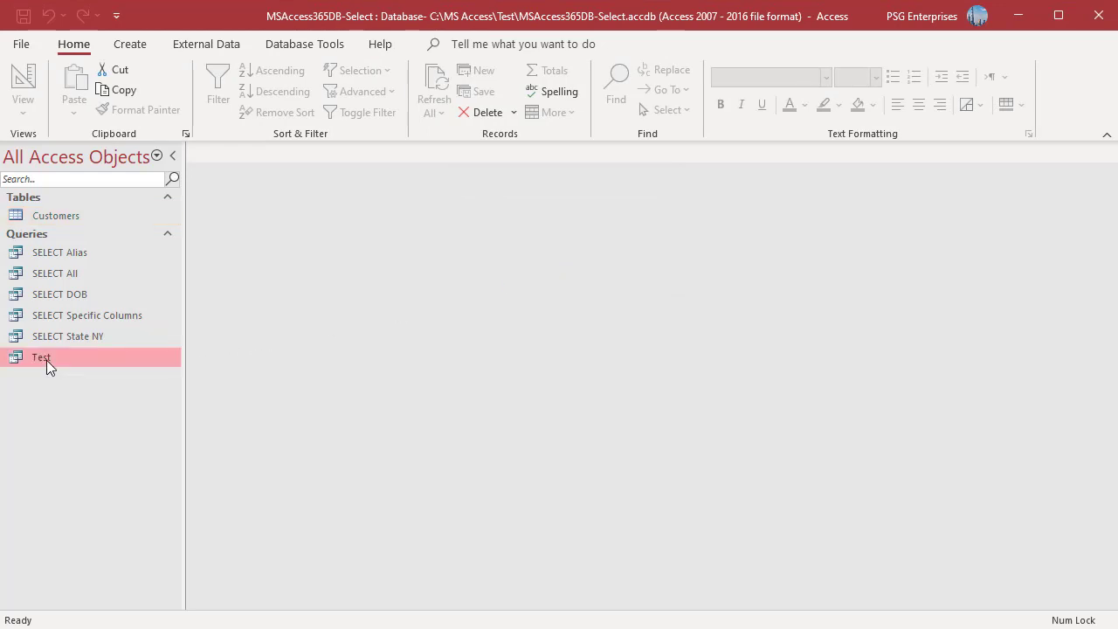
left_click(89, 401)
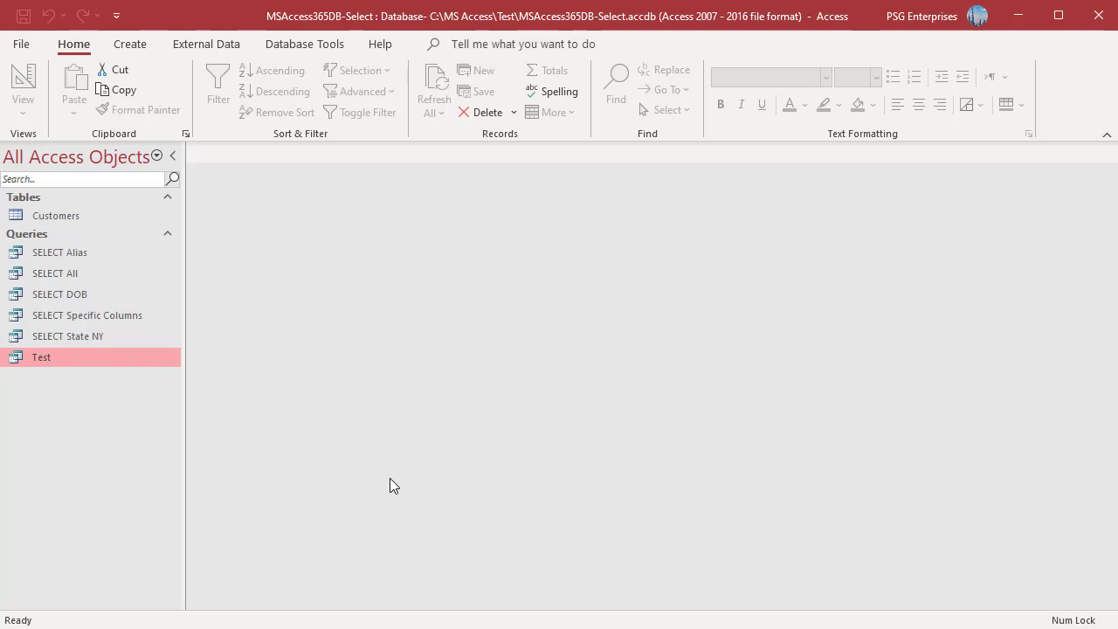
Open the SELECT Specific Columns query in Design View to review its SQL, and run it
left_click(160, 321)
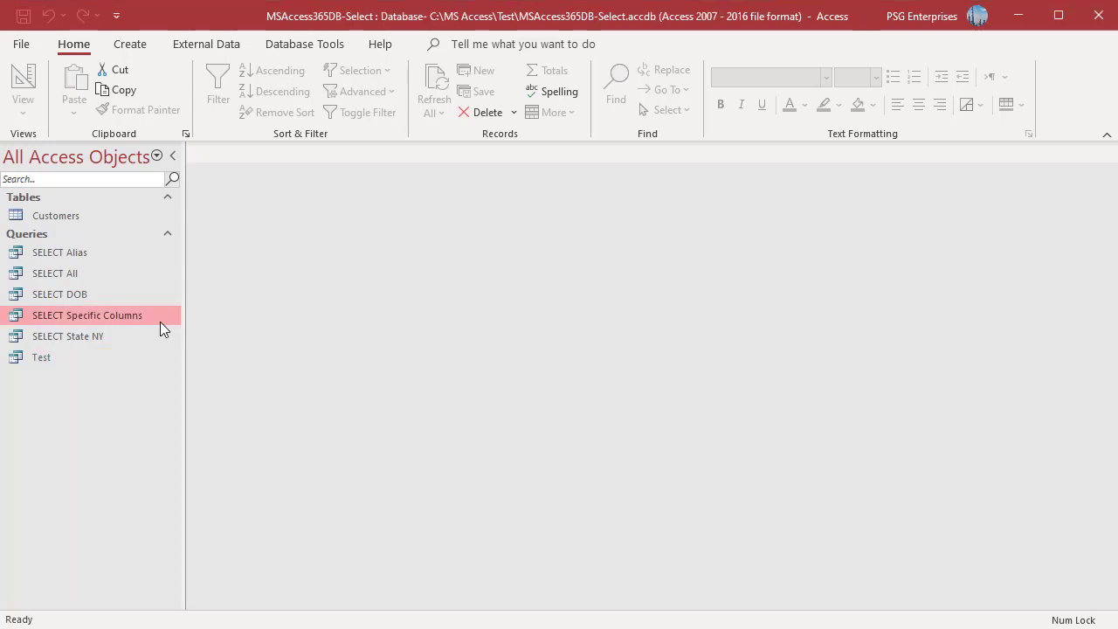
right_click(160, 321)
left_click(185, 356)
left_click(263, 244)
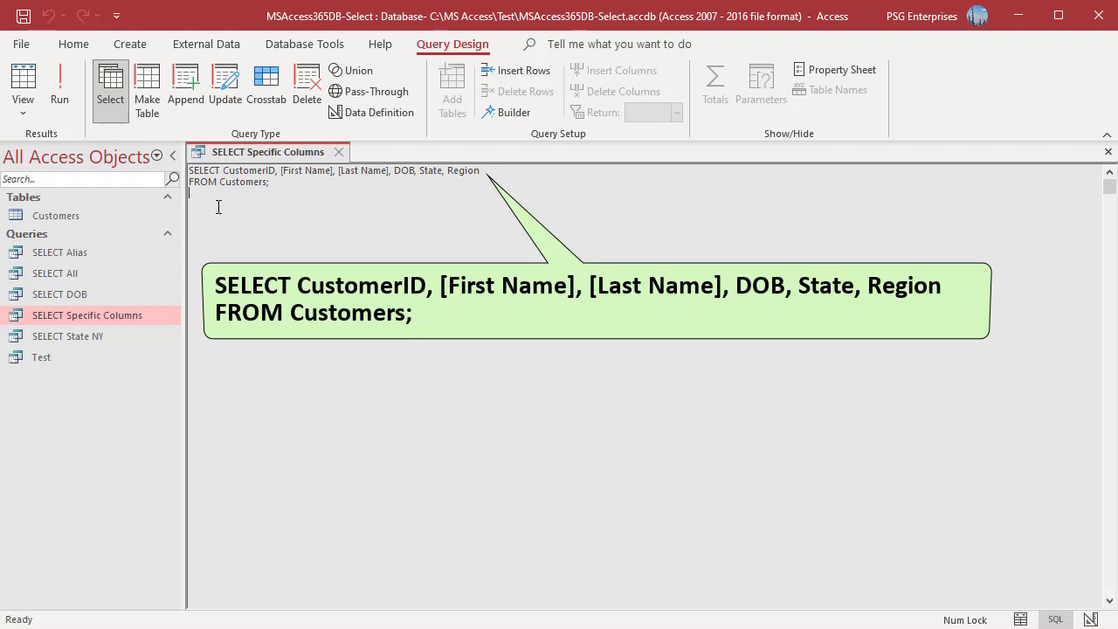
left_click(60, 87)
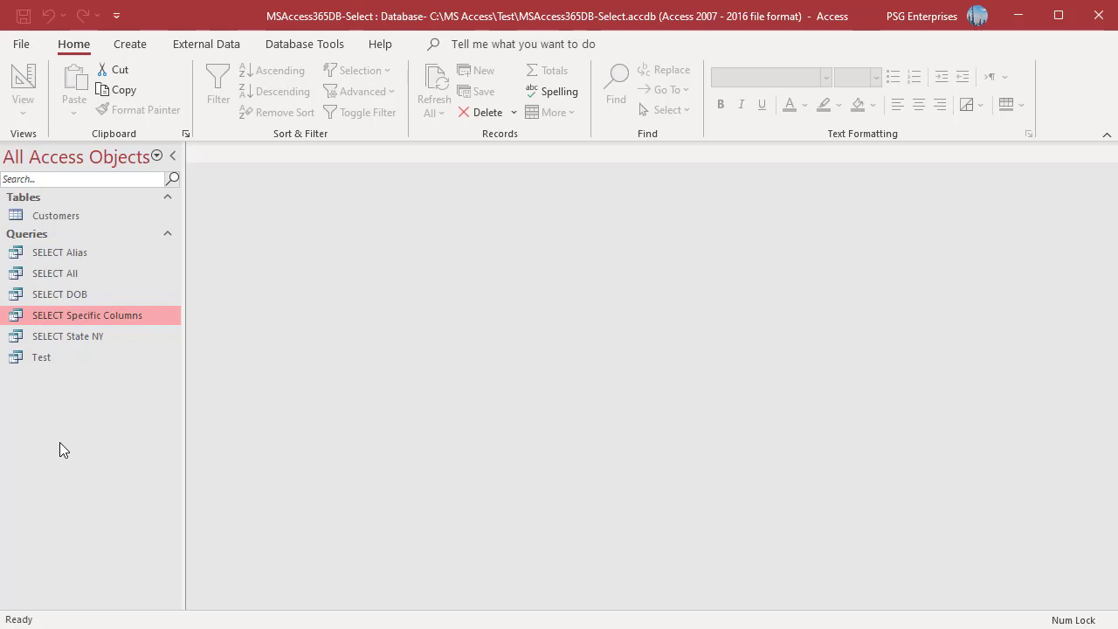
Review the SQL of the SELECT Alias query in Design View, run it, and close it
right_click(83, 253)
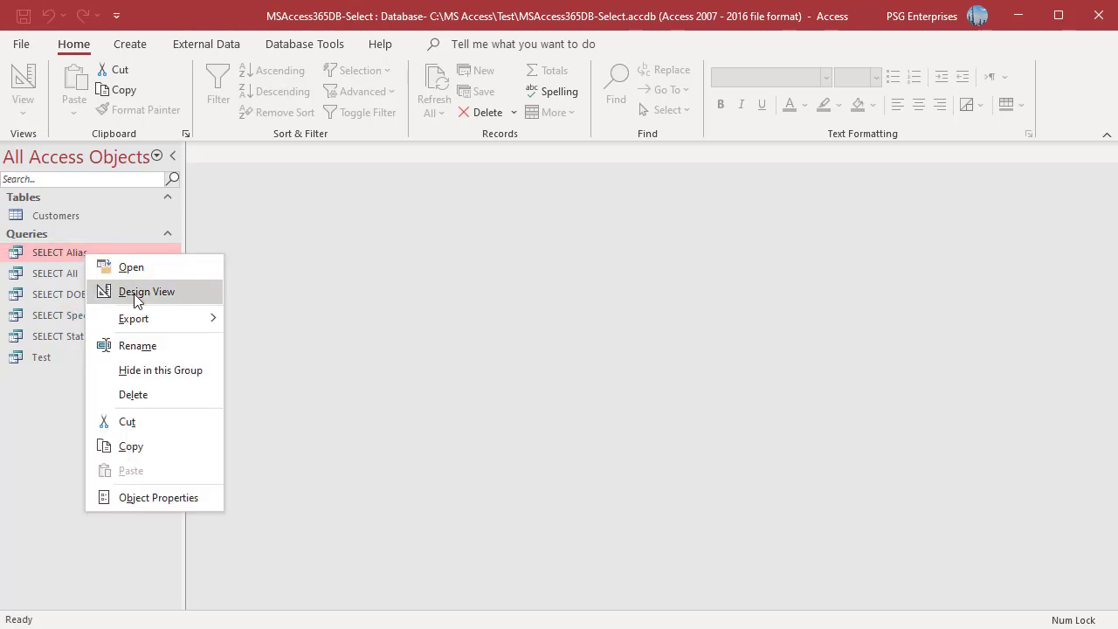
left_click(135, 292)
left_click(413, 350)
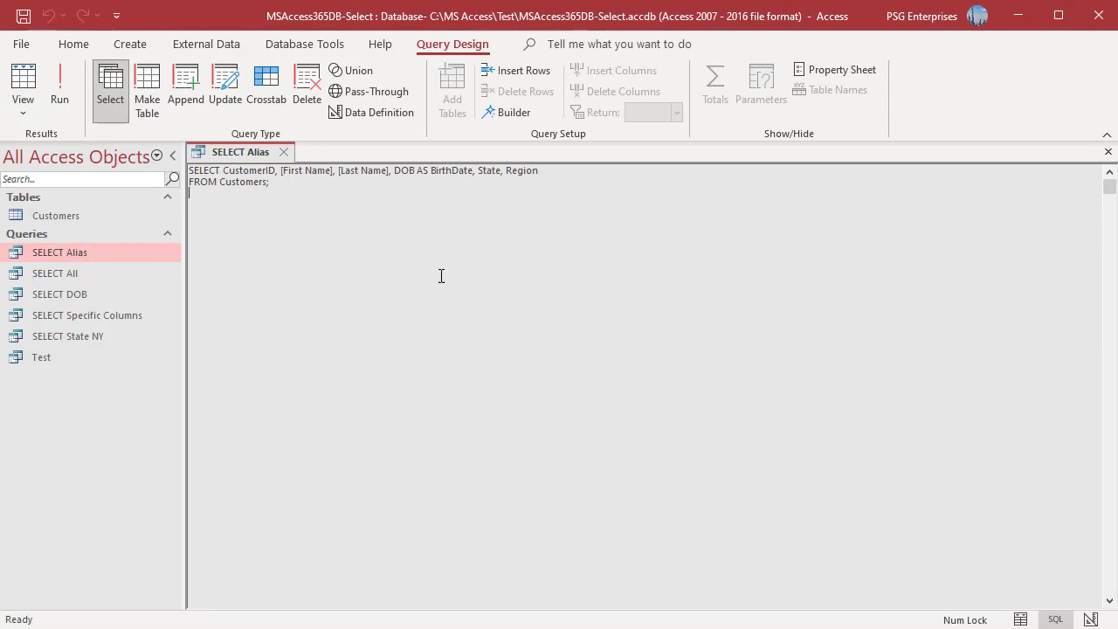
left_click(59, 87)
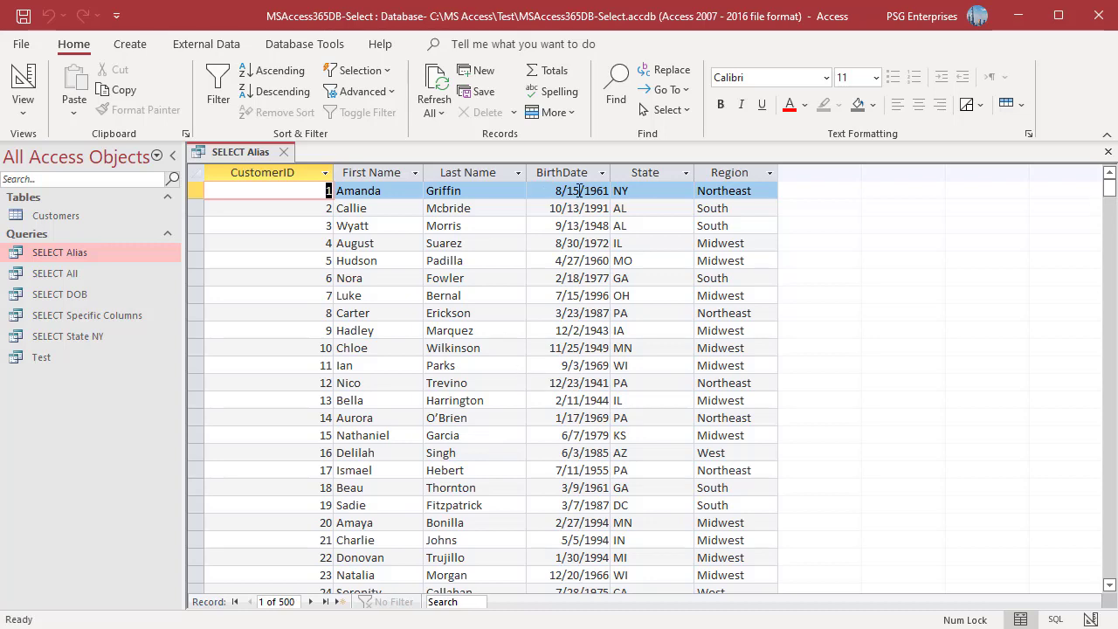
key("ctrl+w")
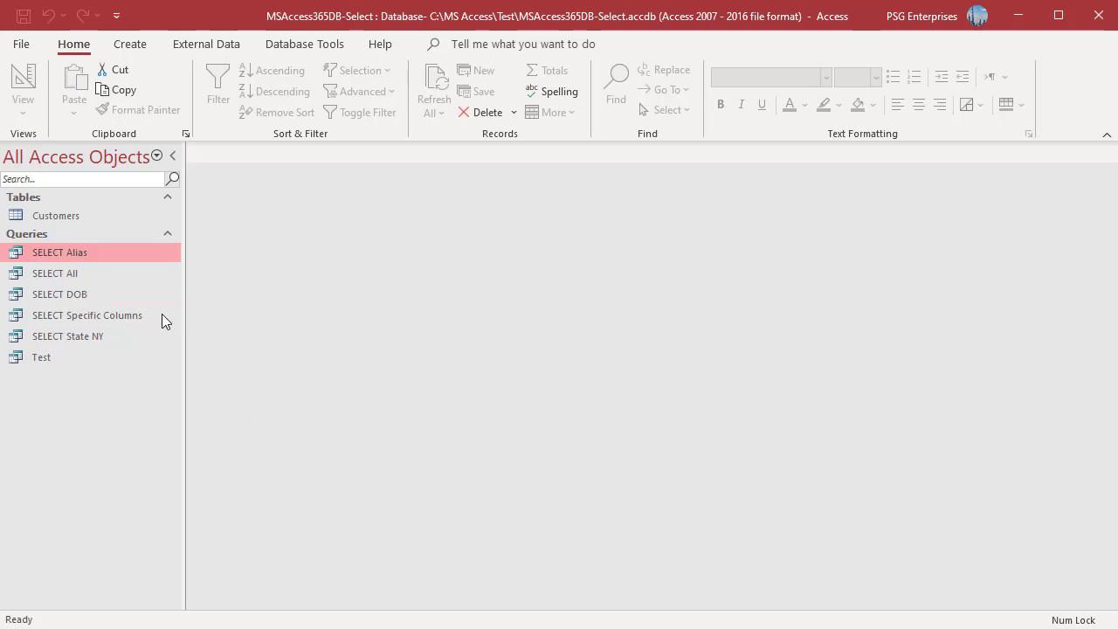
Open the SELECT All query in Design View to review its SQL, and run it
right_click(86, 274)
left_click(131, 309)
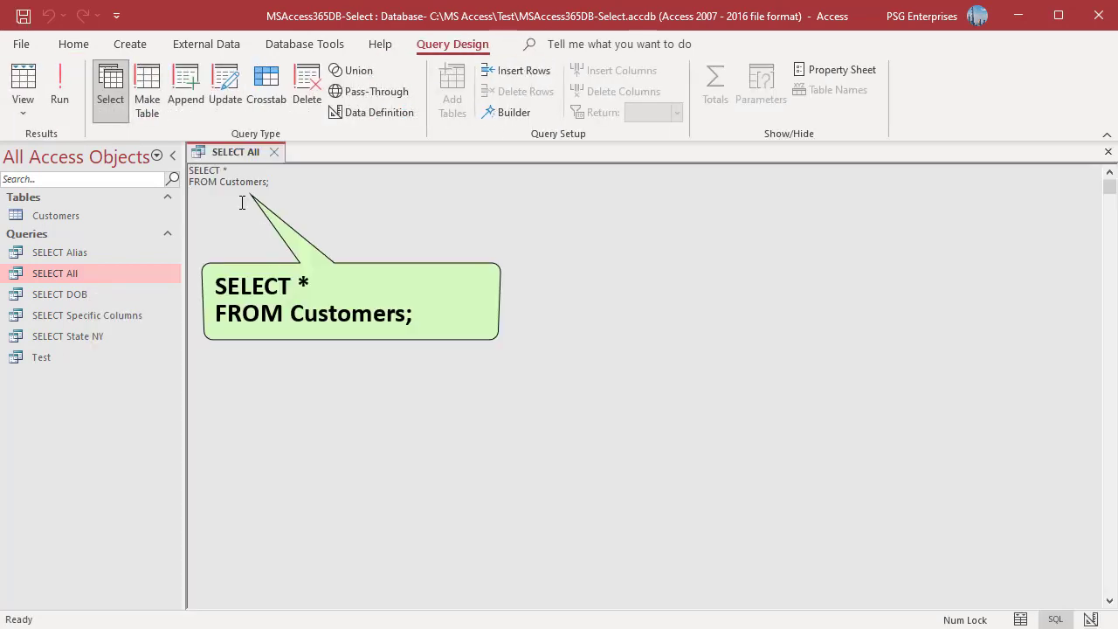
left_click(68, 104)
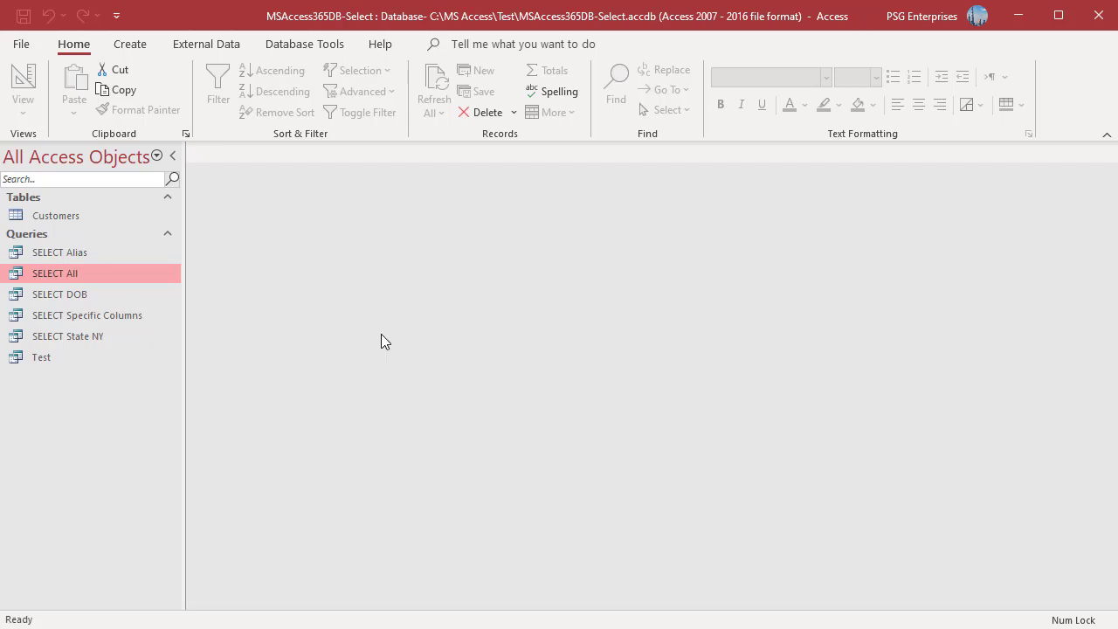
Open the SELECT State NY query in Design View to review its SQL statement
right_click(121, 336)
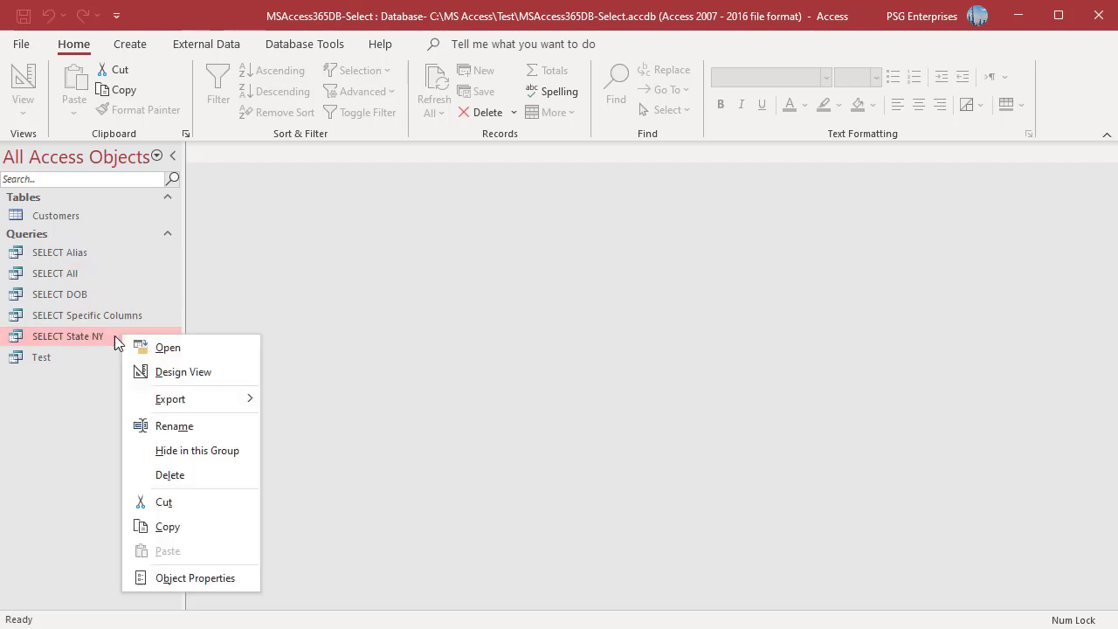
left_click(166, 372)
left_click(405, 307)
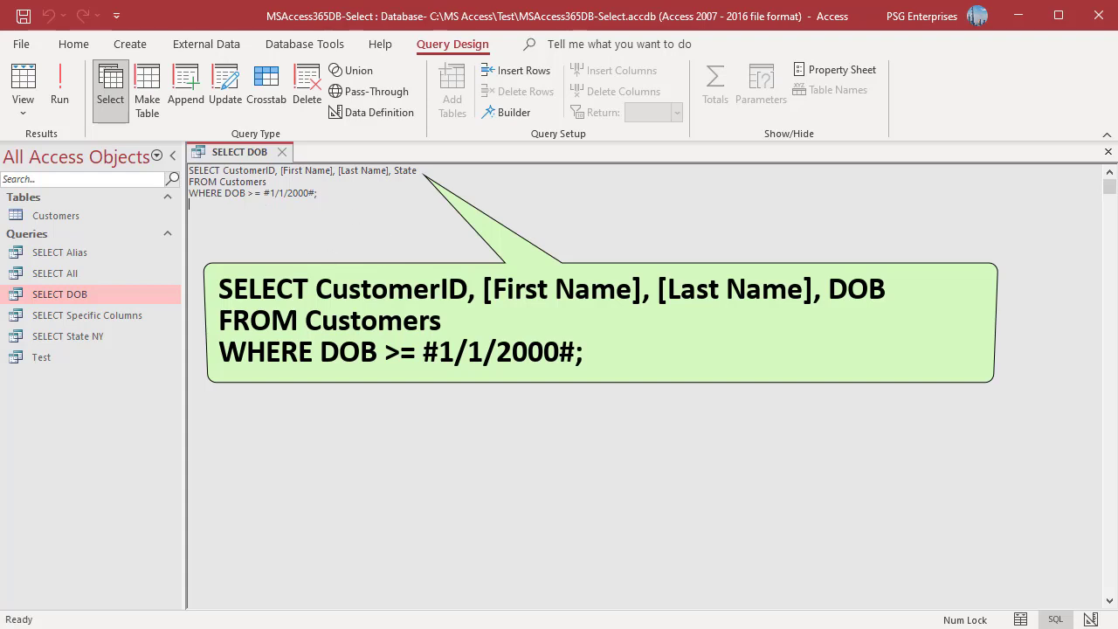
Run the SELECT DOB query to view the matching customers, and close its results
left_click(58, 87)
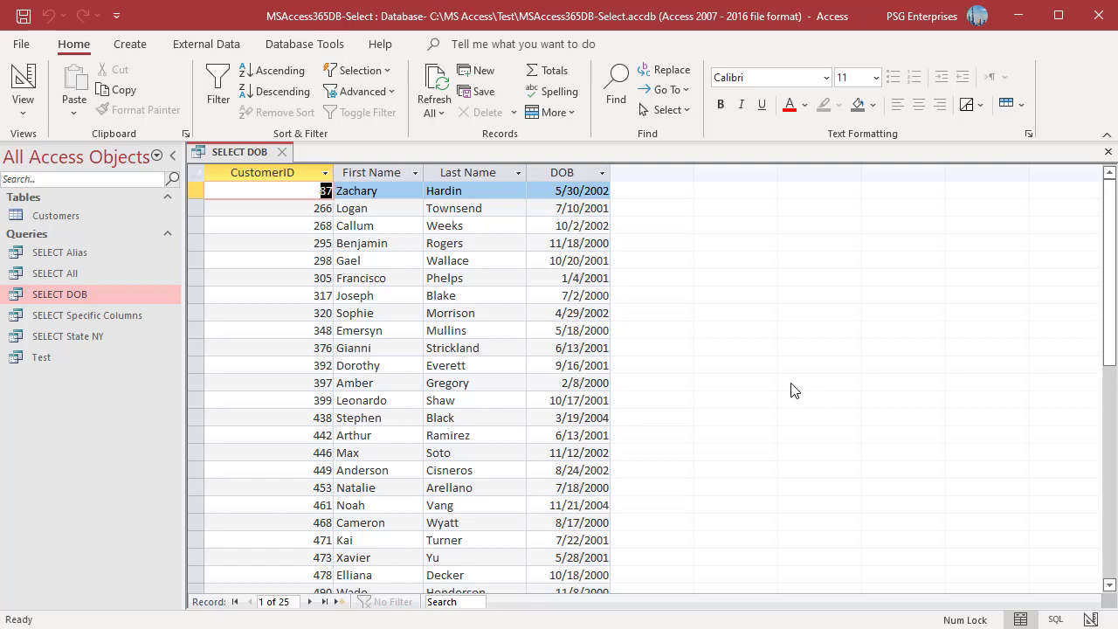
left_click(282, 152)
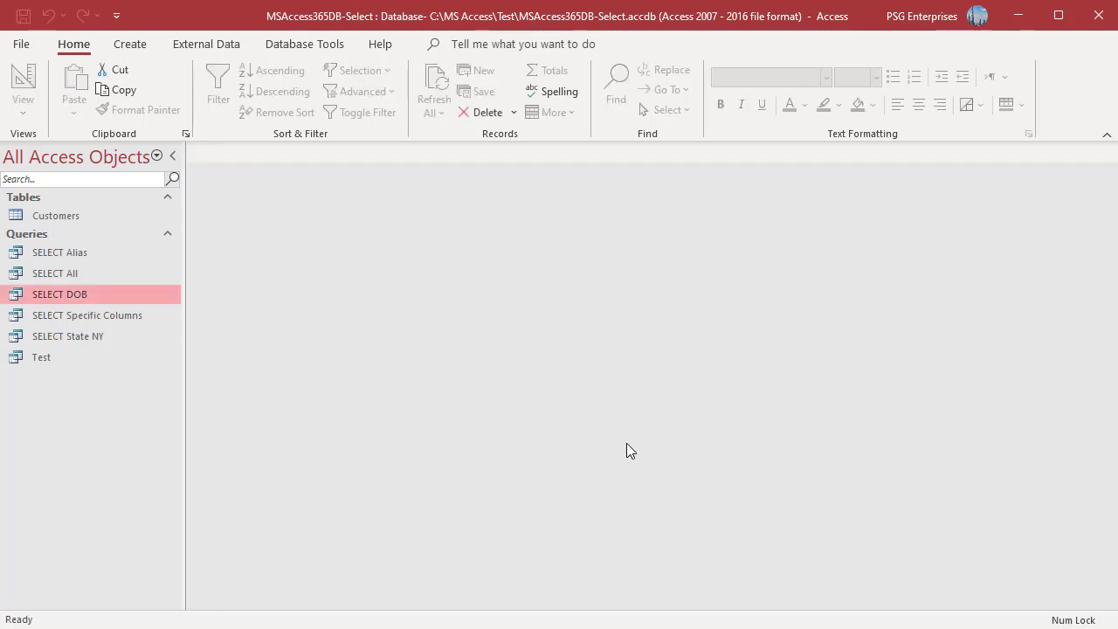